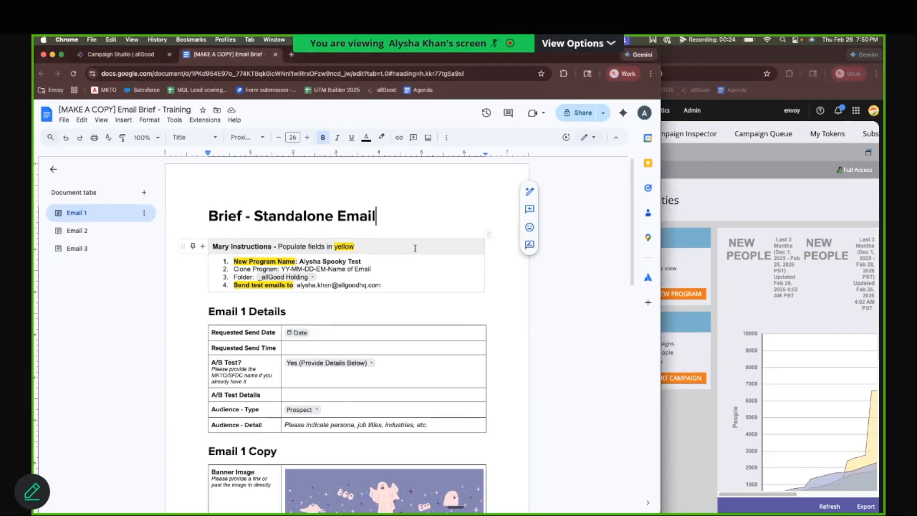
Step: Review the Mary Instructions in the email brief: new program name, clone program, folder and test email recipient
{"action": "triple_click", "coordinate": [415, 248]}
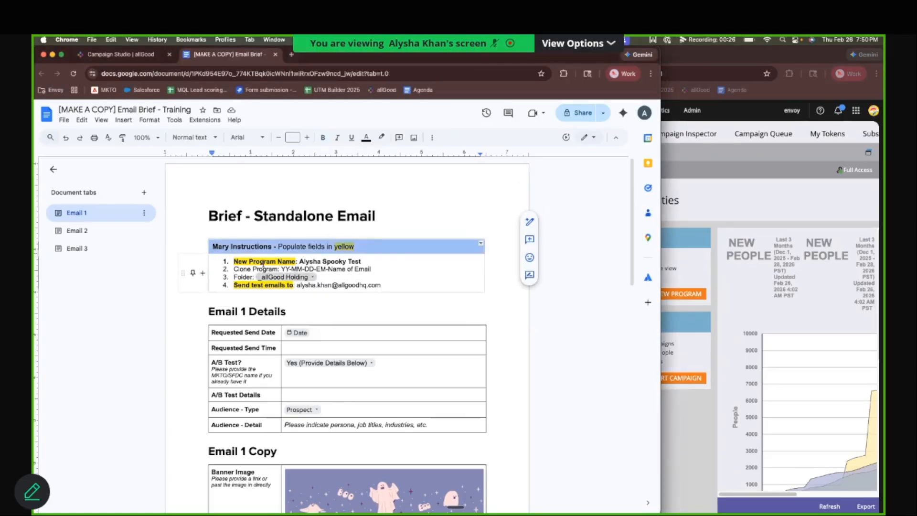
{"action": "left_click", "coordinate": [236, 269]}
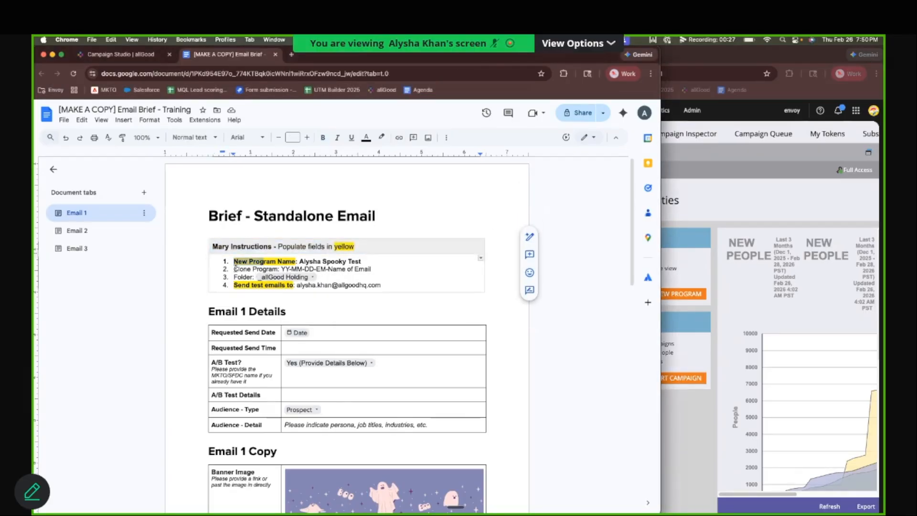
{"action": "triple_click", "coordinate": [397, 270]}
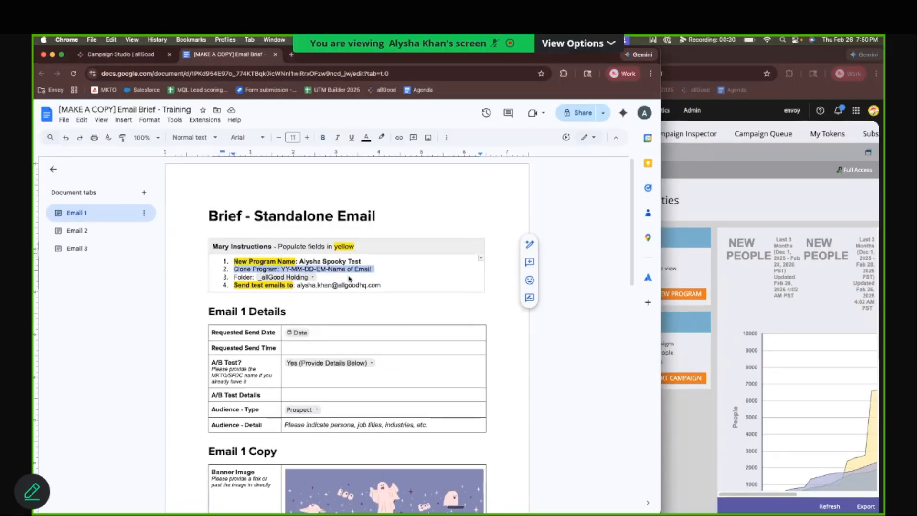
{"action": "left_click_drag", "start_coordinate": [351, 279], "coordinate": [256, 277]}
{"action": "triple_click", "coordinate": [401, 285]}
Step: Review the Email 1 Details table, covering send date and time, A/B test details and audience fields
{"action": "scroll", "coordinate": [326, 296], "scroll_direction": "down", "scroll_amount": 1}
{"action": "left_click", "coordinate": [338, 338]}
{"action": "scroll", "coordinate": [338, 338], "scroll_direction": "down", "scroll_amount": 2}
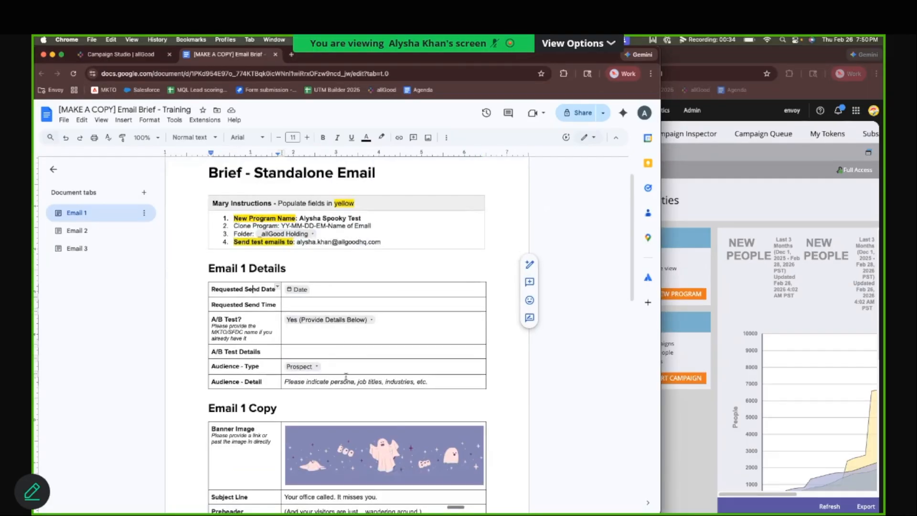
{"action": "left_click_drag", "start_coordinate": [253, 289], "coordinate": [346, 378]}
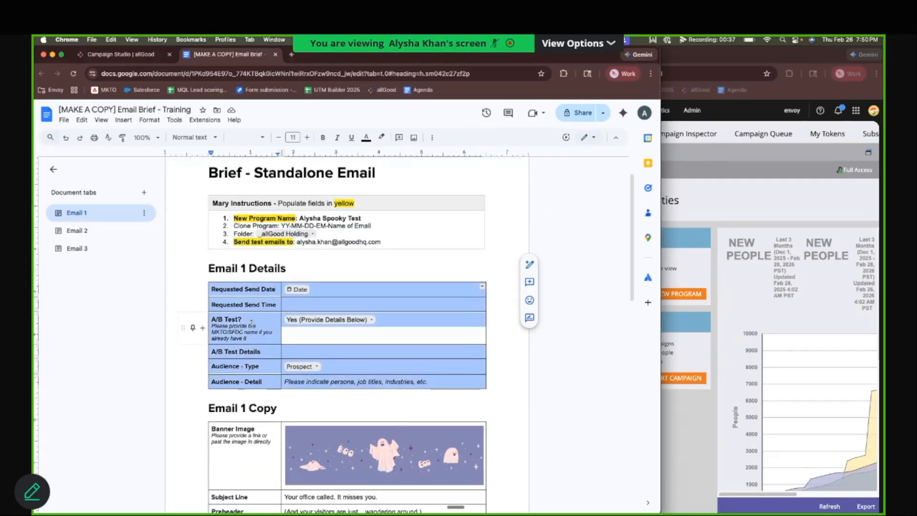
{"action": "left_click", "coordinate": [252, 303]}
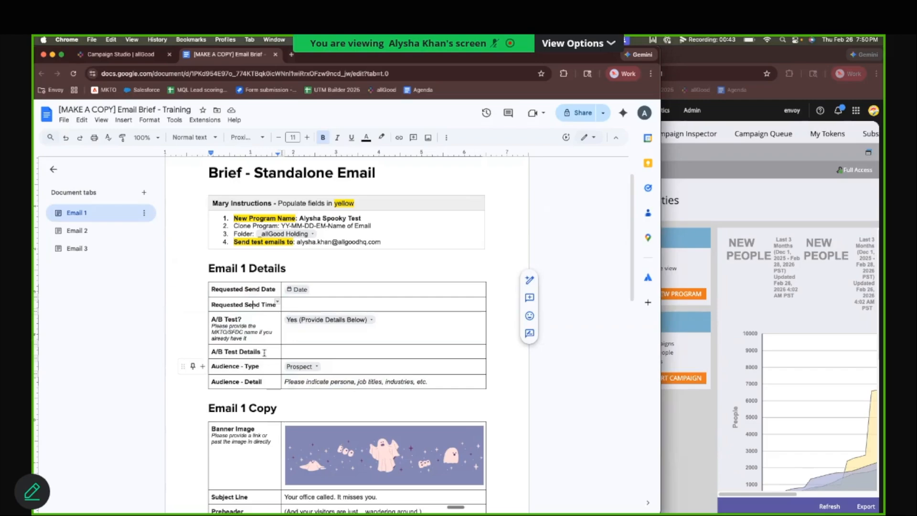
{"action": "key", "text": "shift+Up"}
{"action": "left_click_drag", "start_coordinate": [279, 340], "coordinate": [320, 380]}
Step: Review the Email 1 Copy section from banner image to CTA URL, undoing the accidental move of the label text
{"action": "scroll", "coordinate": [265, 301], "scroll_direction": "down", "scroll_amount": 5}
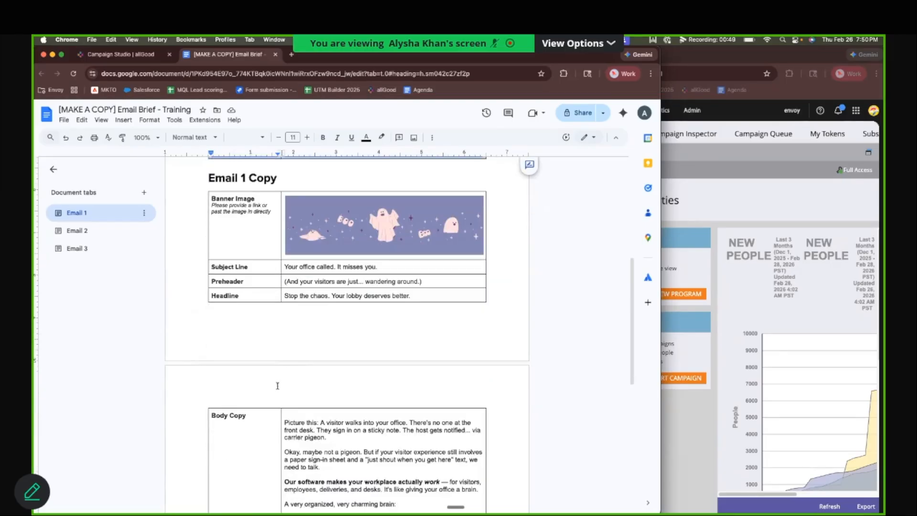
{"action": "left_click_drag", "start_coordinate": [237, 231], "coordinate": [257, 340]}
{"action": "left_click_drag", "start_coordinate": [248, 214], "coordinate": [236, 486]}
{"action": "scroll", "coordinate": [243, 334], "scroll_direction": "down", "scroll_amount": 3}
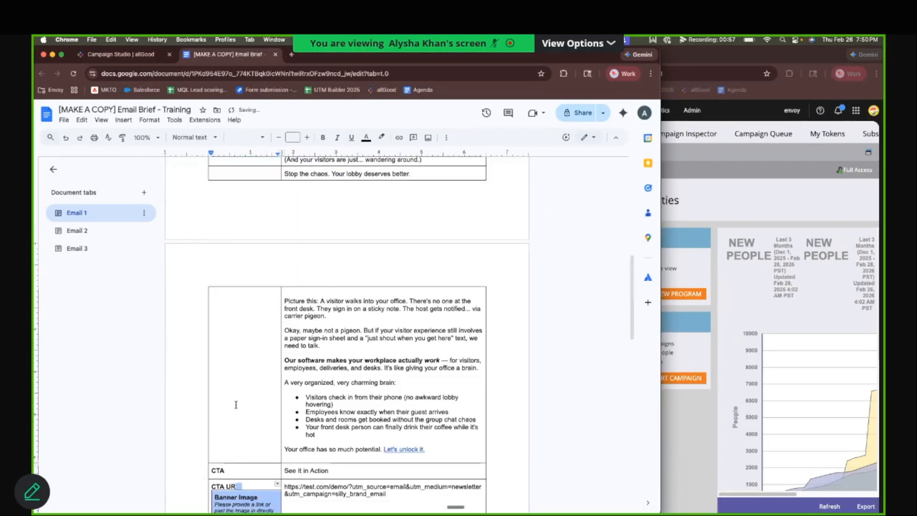
{"action": "key", "text": "ctrl+z"}
{"action": "scroll", "coordinate": [329, 253], "scroll_direction": "up", "scroll_amount": 2}
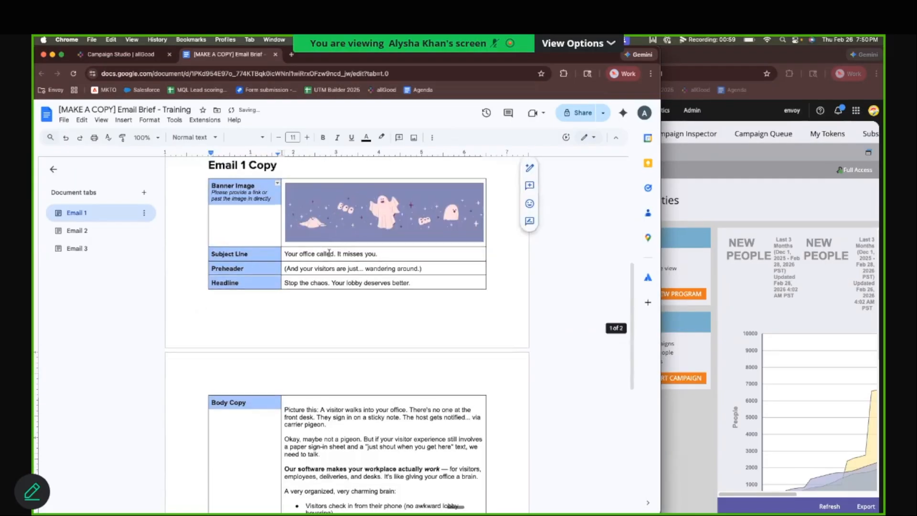
{"action": "left_click", "coordinate": [330, 253]}
{"action": "left_click", "coordinate": [343, 204]}
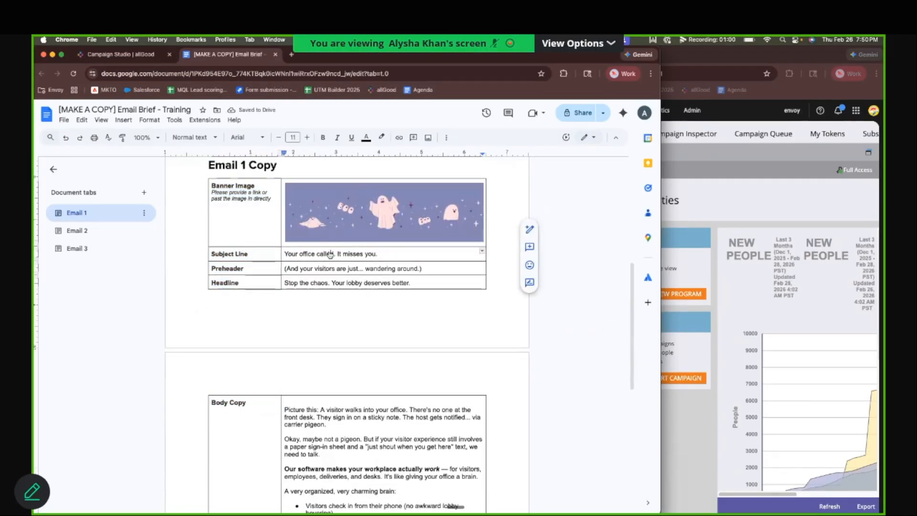
{"action": "left_click", "coordinate": [416, 255]}
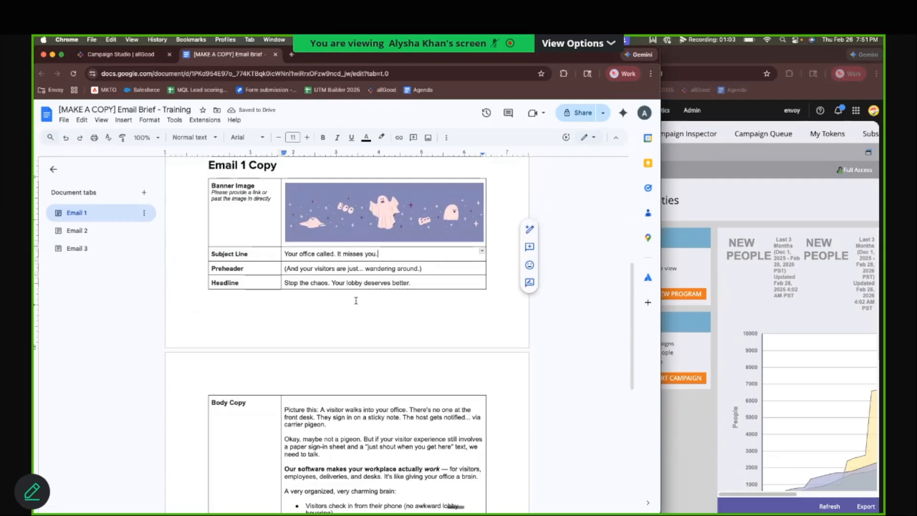
{"action": "scroll", "coordinate": [356, 300], "scroll_direction": "down", "scroll_amount": 5}
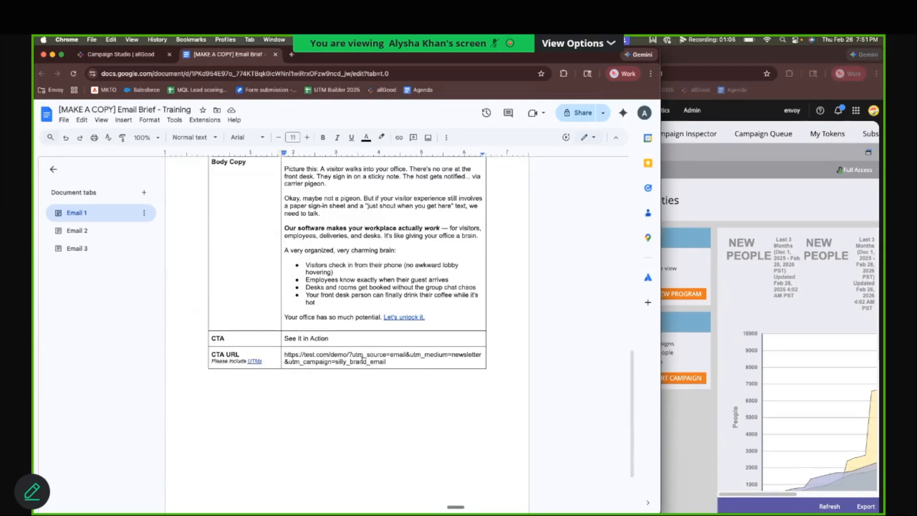
{"action": "scroll", "coordinate": [361, 376], "scroll_direction": "up", "scroll_amount": 5}
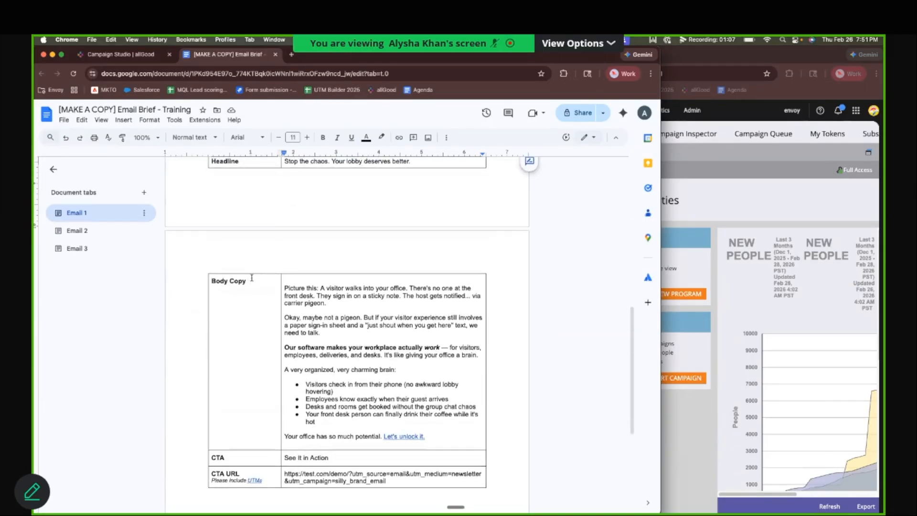
{"action": "scroll", "coordinate": [280, 295], "scroll_direction": "up", "scroll_amount": 2}
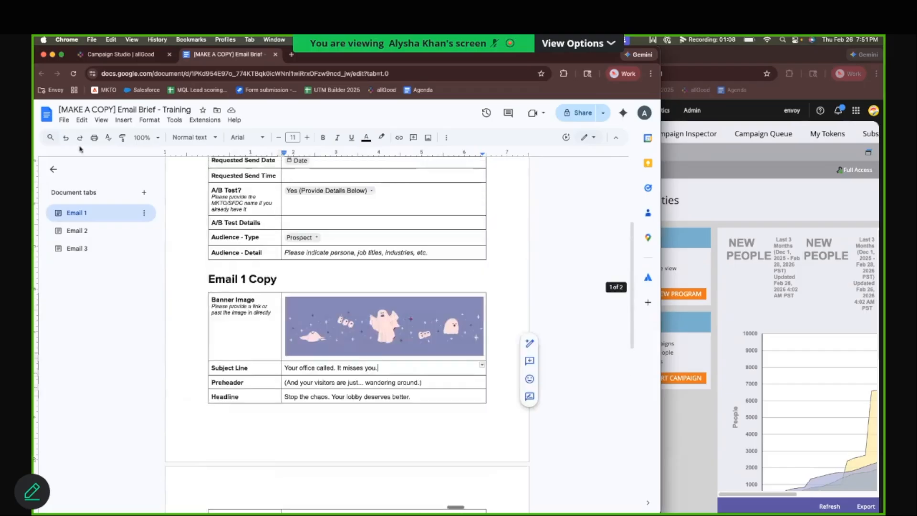
Step: Download the current tab of the email brief as a Microsoft Word (.docx) file
{"action": "left_click", "coordinate": [64, 119]}
{"action": "mouse_move", "coordinate": [98, 214]}
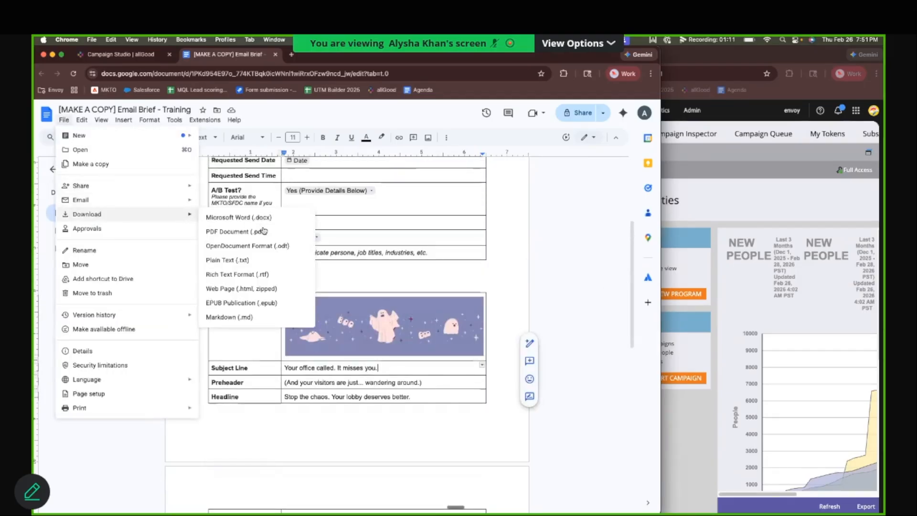
{"action": "left_click", "coordinate": [278, 218]}
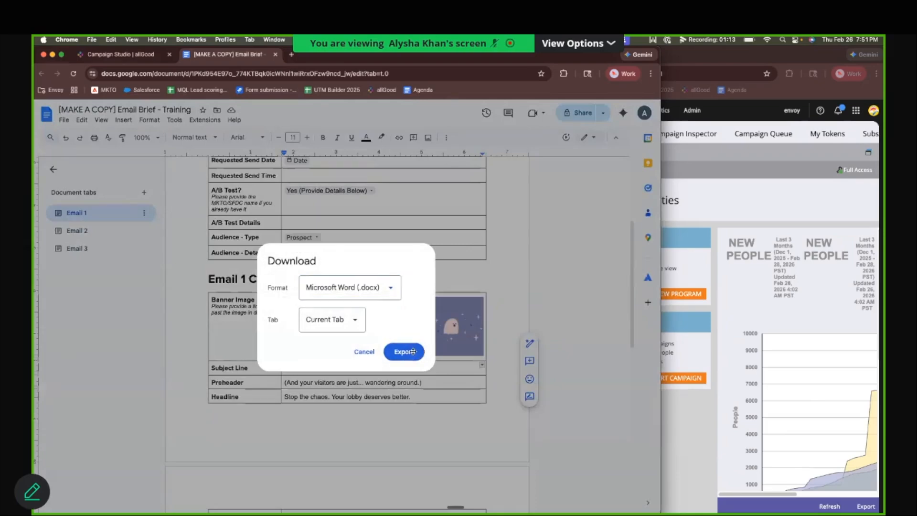
{"action": "left_click", "coordinate": [404, 352]}
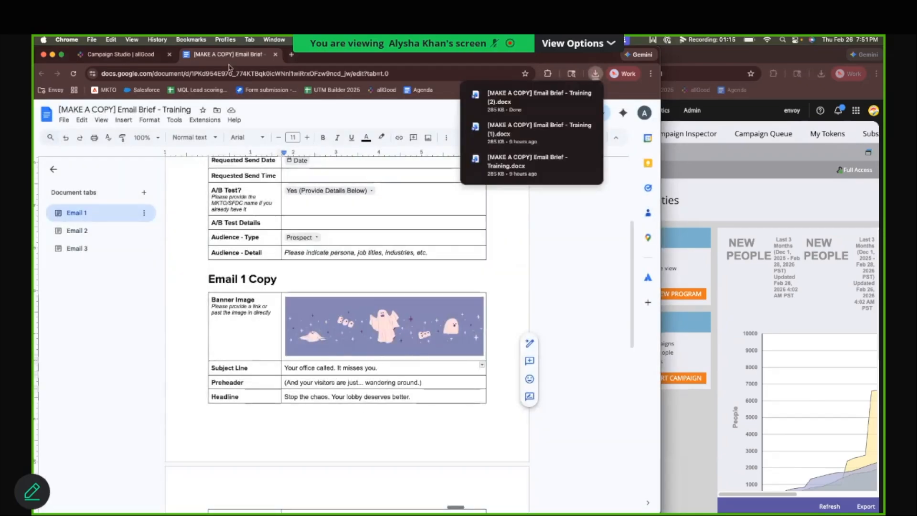
Step: Switch to allGood and set up a new Envoy Single Email Campaign named with the owner's first name in possessive form plus "Testing Email"
{"action": "left_click", "coordinate": [120, 54]}
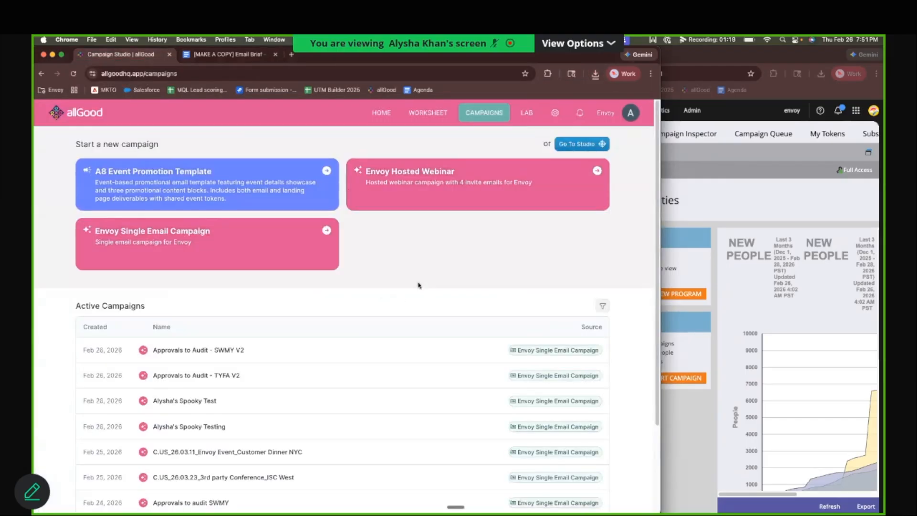
{"action": "left_click", "coordinate": [232, 239]}
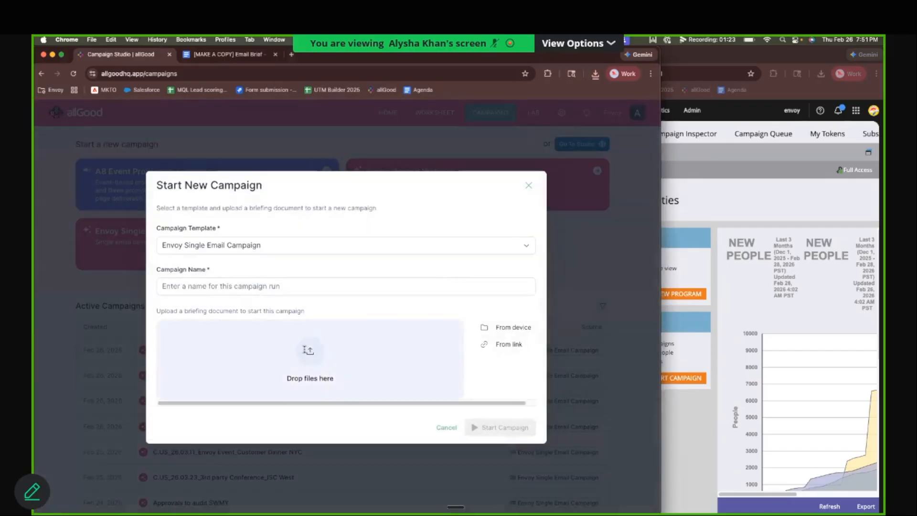
{"action": "left_click", "coordinate": [255, 282]}
{"action": "type", "text": "Aly"}
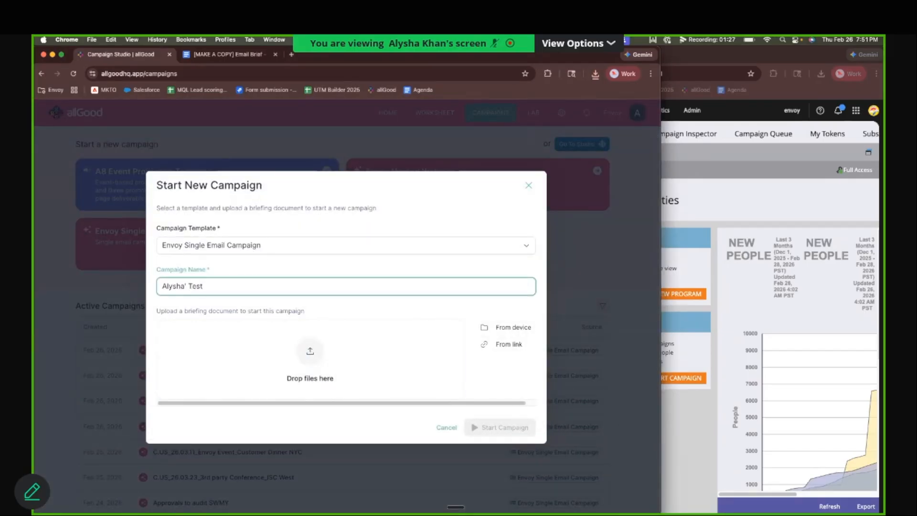
{"action": "type", "text": "sha's Testing Email"}
Step: Upload "[MAKE A COPY] Email Brief - Training.docx" from Downloads as the briefing document and start the campaign
{"action": "left_click", "coordinate": [300, 356]}
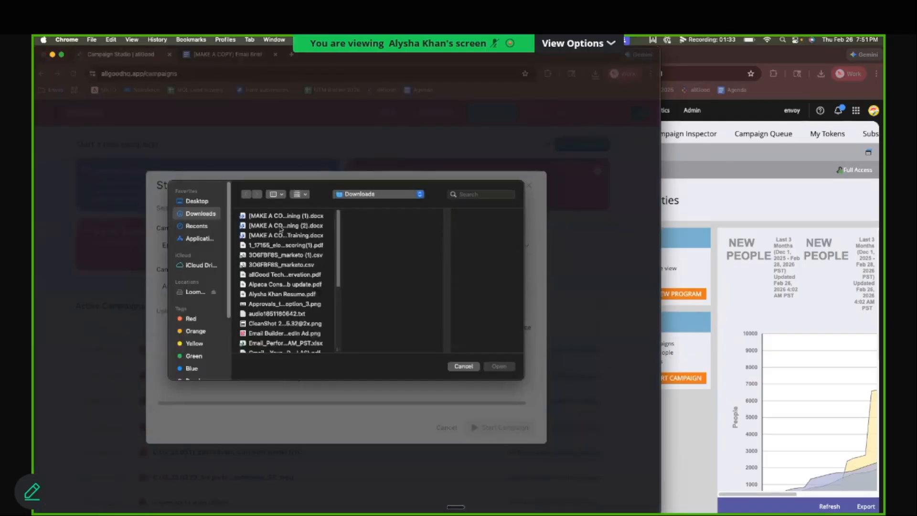
{"action": "left_click", "coordinate": [282, 234]}
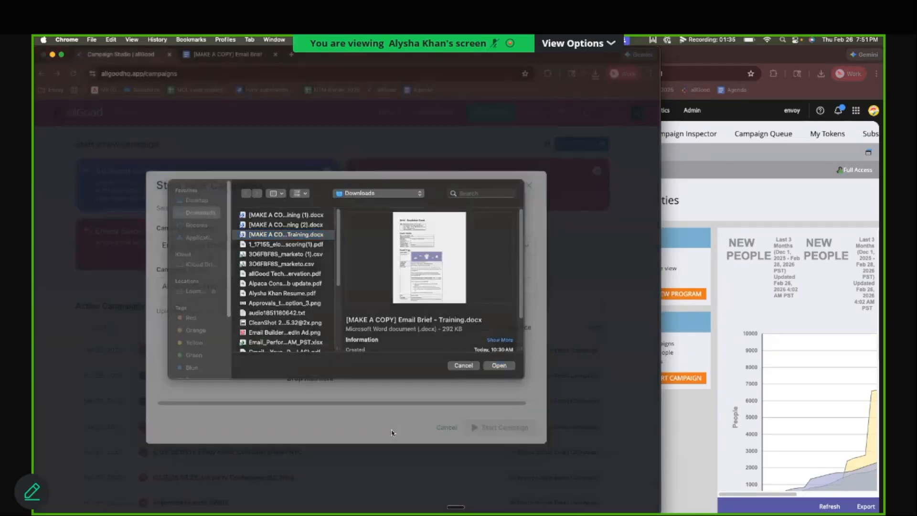
{"action": "key", "text": "Return"}
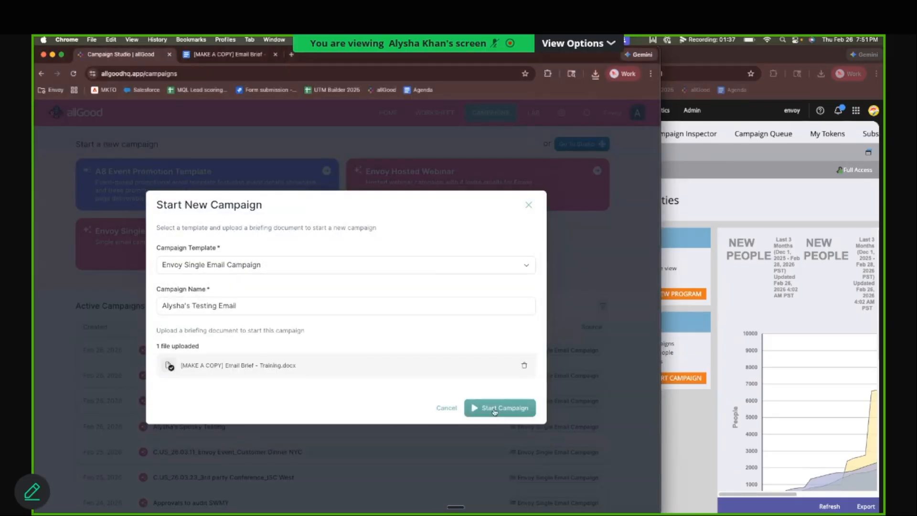
{"action": "left_click", "coordinate": [483, 411]}
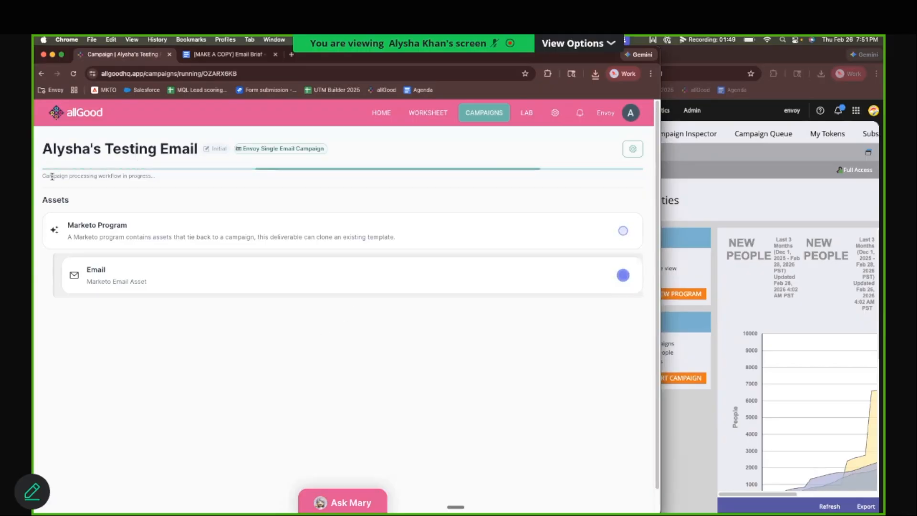
Step: Check the campaign's processing status, then switch to Marketo Engage and expand the _allGood Holding folder under Active Marketing Programs
{"action": "left_click_drag", "start_coordinate": [42, 177], "coordinate": [197, 181]}
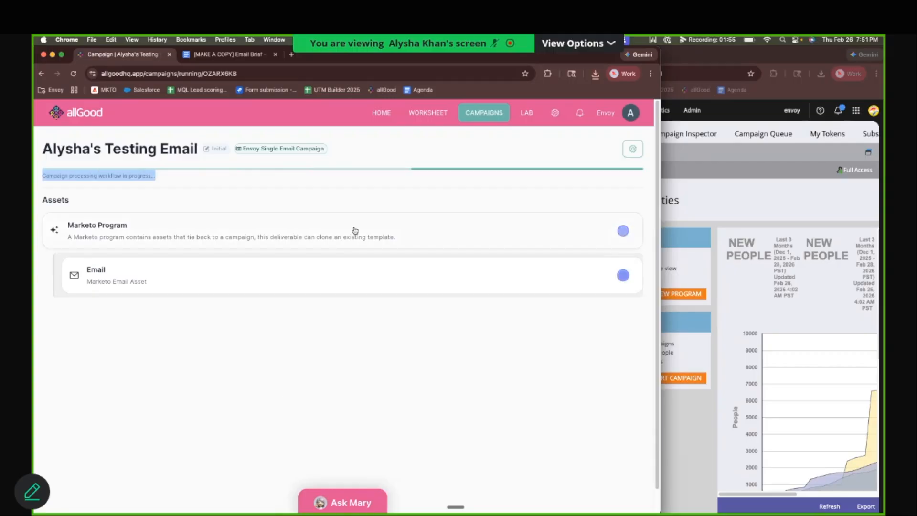
{"action": "left_click", "coordinate": [709, 208]}
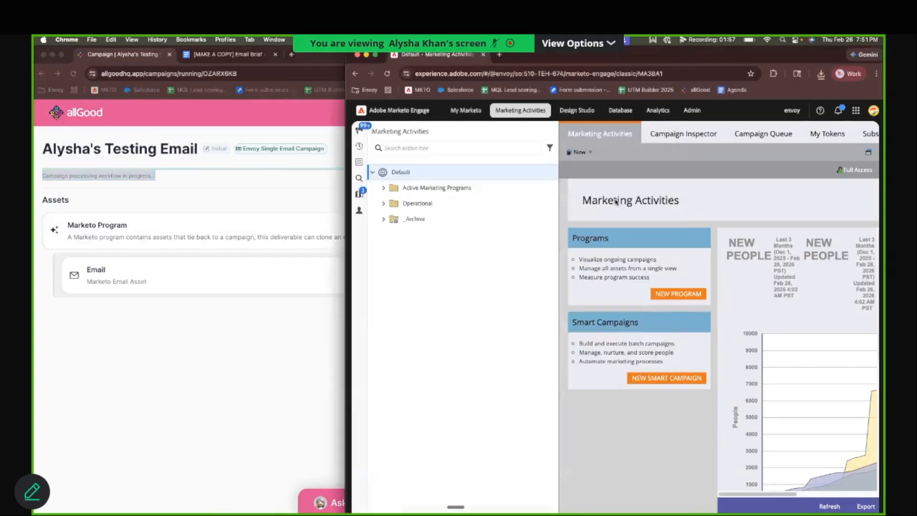
{"action": "left_click", "coordinate": [384, 189]}
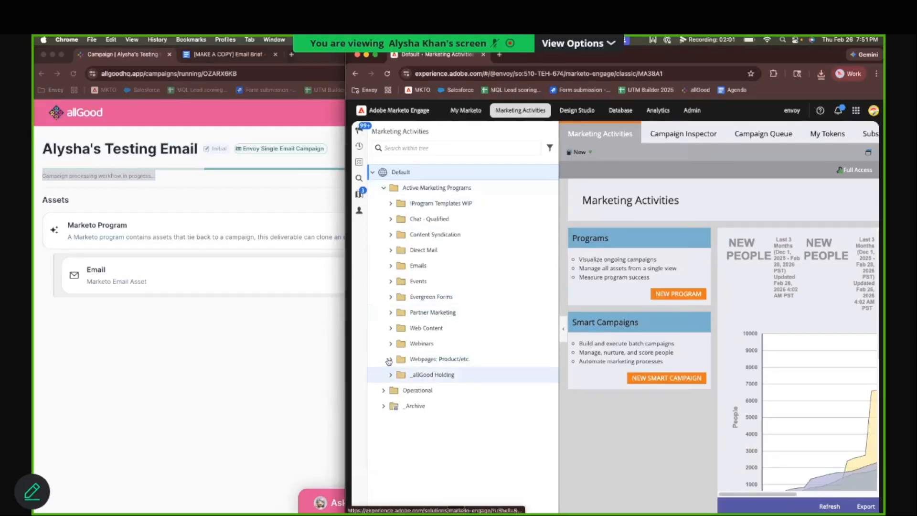
{"action": "left_click", "coordinate": [391, 375]}
{"action": "scroll", "coordinate": [392, 333], "scroll_direction": "down", "scroll_amount": 1}
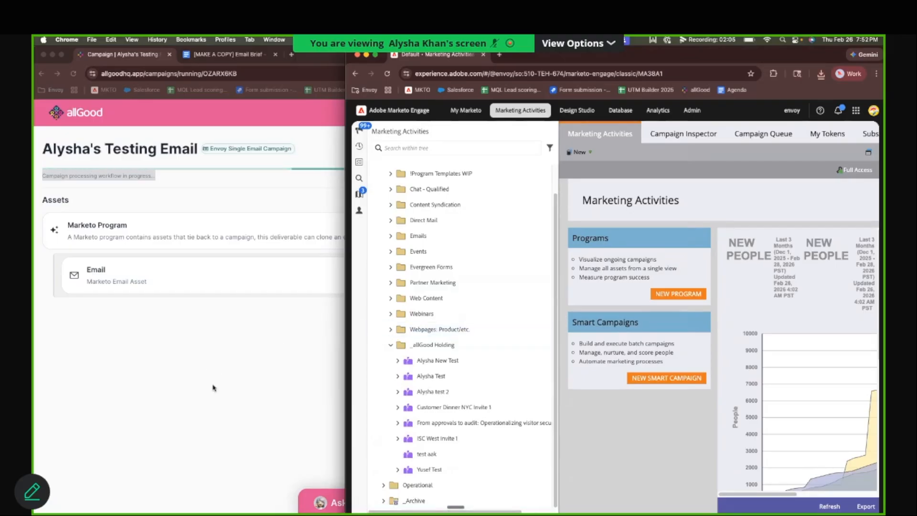
Step: Check the _allGood Holding folder for the new program, move the Marketo window aside and return to the allGood campaign page
{"action": "left_click", "coordinate": [238, 382]}
{"action": "left_click", "coordinate": [693, 214]}
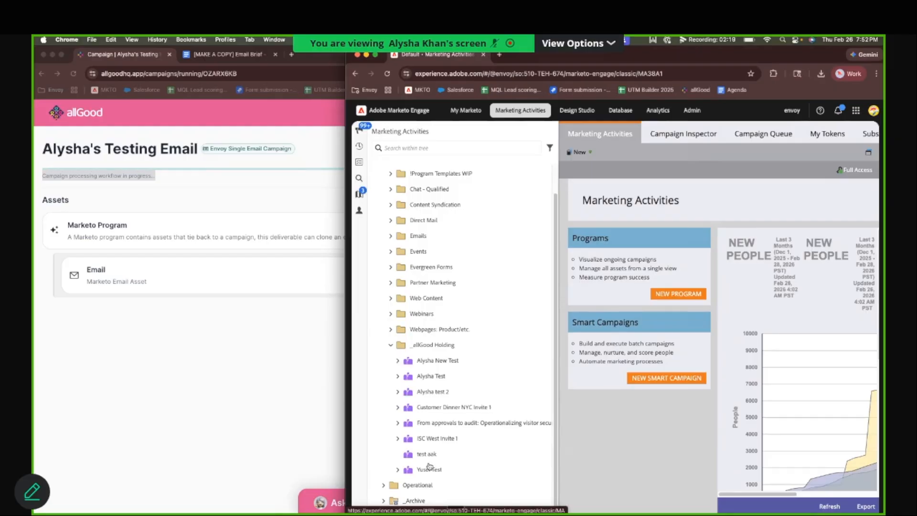
{"action": "left_click_drag", "start_coordinate": [387, 420], "coordinate": [481, 415]}
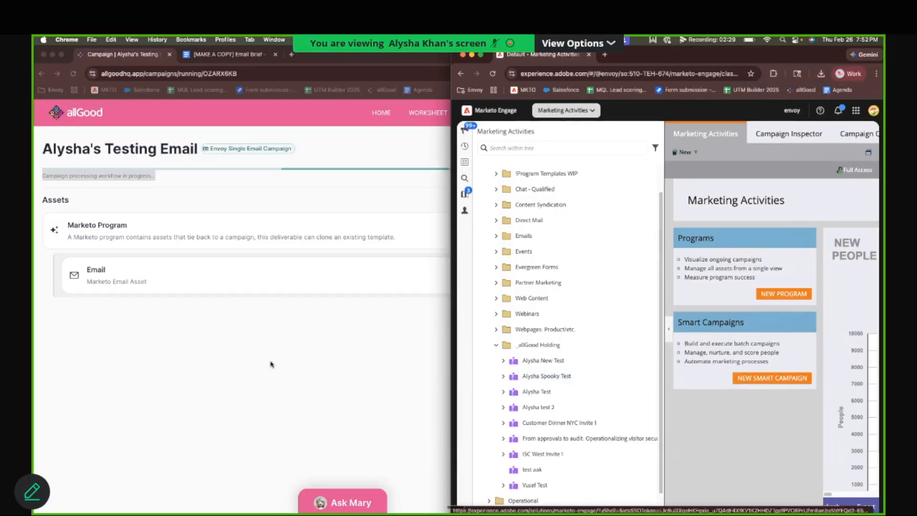
{"action": "left_click", "coordinate": [333, 400]}
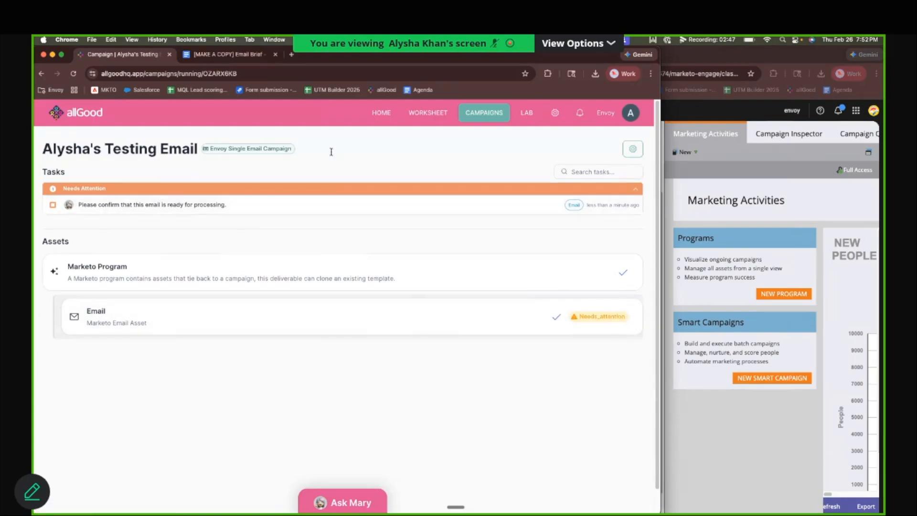
Step: Switch back to the email brief document and examine the Email 1 Copy banner, subject line, headline and body copy again
{"action": "left_click", "coordinate": [258, 56]}
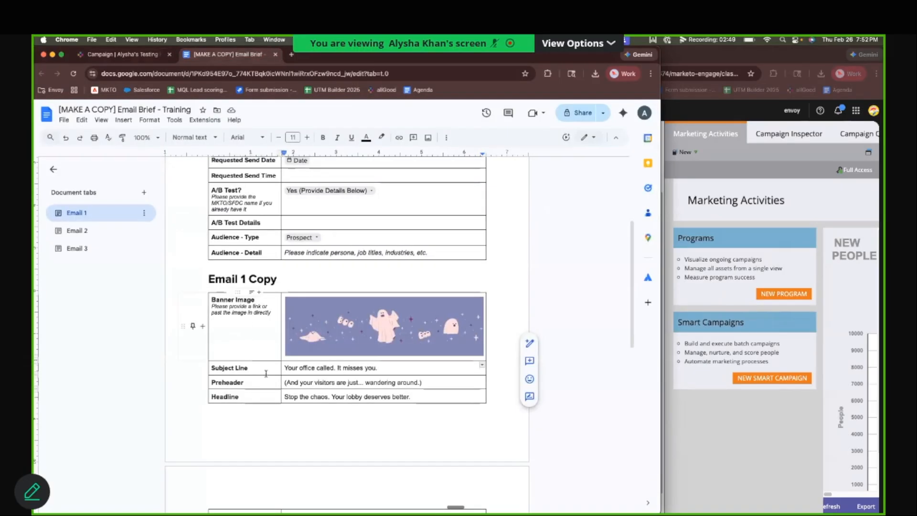
{"action": "scroll", "coordinate": [397, 325], "scroll_direction": "down", "scroll_amount": 10}
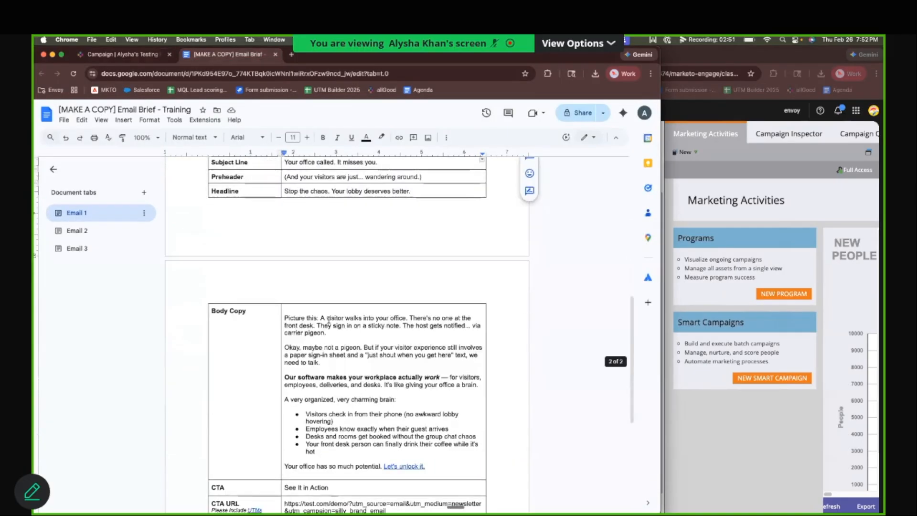
{"action": "scroll", "coordinate": [323, 343], "scroll_direction": "up", "scroll_amount": 8}
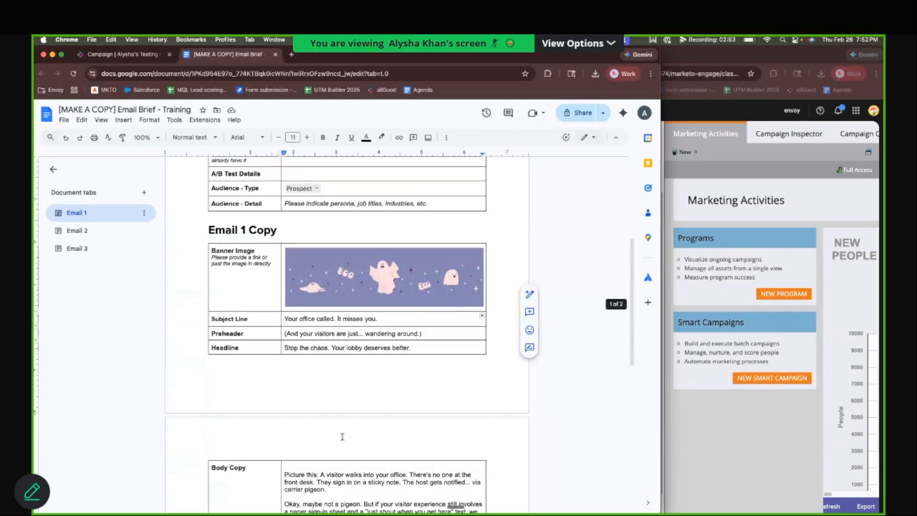
{"action": "scroll", "coordinate": [347, 448], "scroll_direction": "down", "scroll_amount": 5}
{"action": "scroll", "coordinate": [347, 448], "scroll_direction": "up", "scroll_amount": 5}
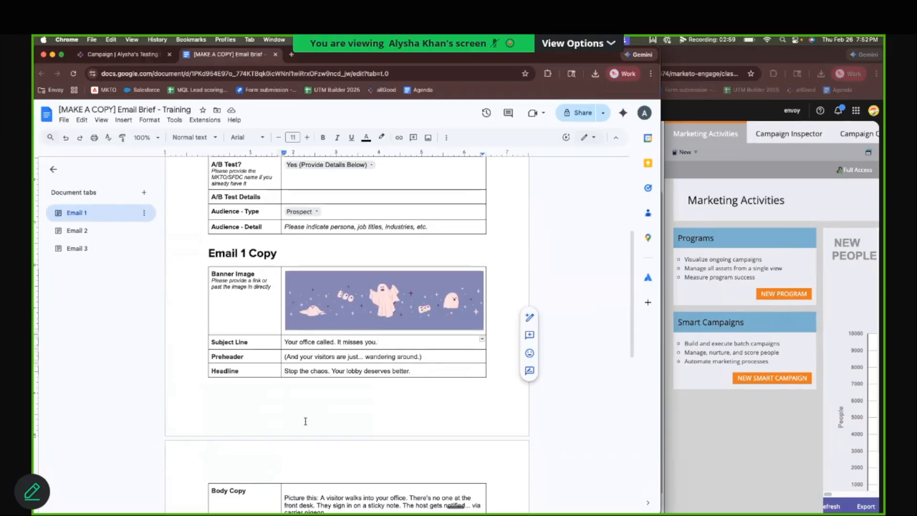
Step: Select the Email 1 Copy heading in the email brief to point out the section
{"action": "left_click", "coordinate": [283, 252]}
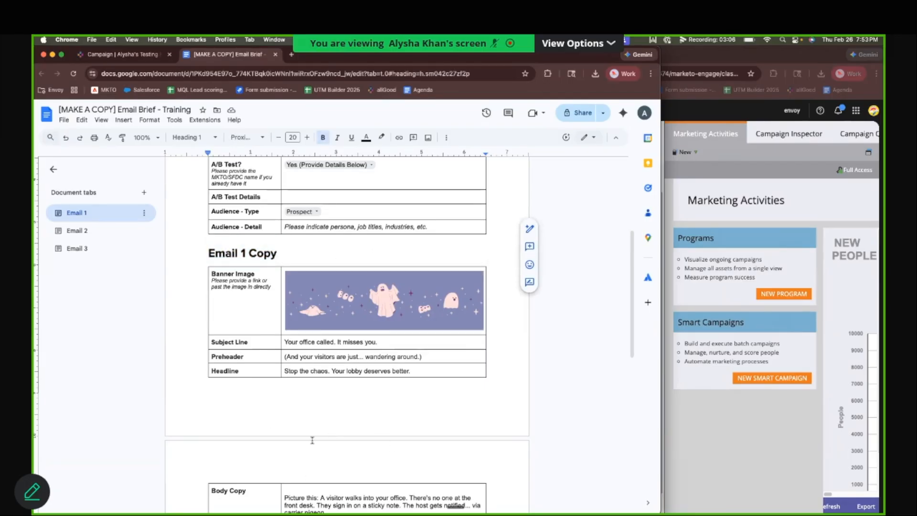
{"action": "left_click_drag", "start_coordinate": [223, 256], "coordinate": [305, 256]}
{"action": "left_click", "coordinate": [309, 257]}
{"action": "triple_click", "coordinate": [279, 257]}
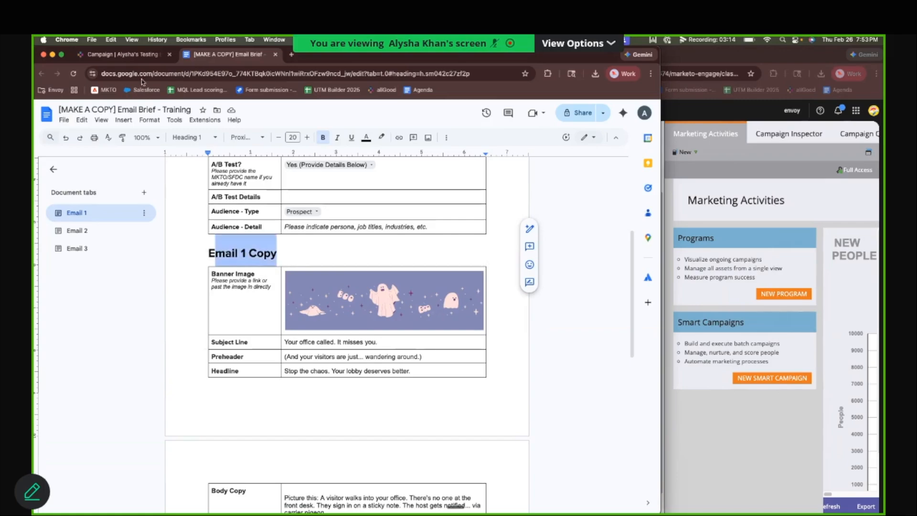
Step: Switch to the allGood campaign page and answer the email's confirmation task with "This is ready"
{"action": "left_click", "coordinate": [141, 54]}
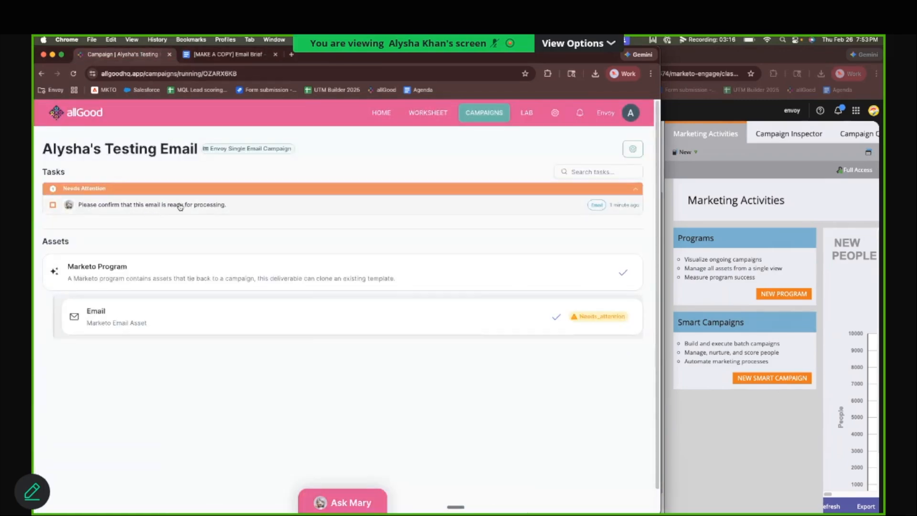
{"action": "left_click", "coordinate": [184, 207]}
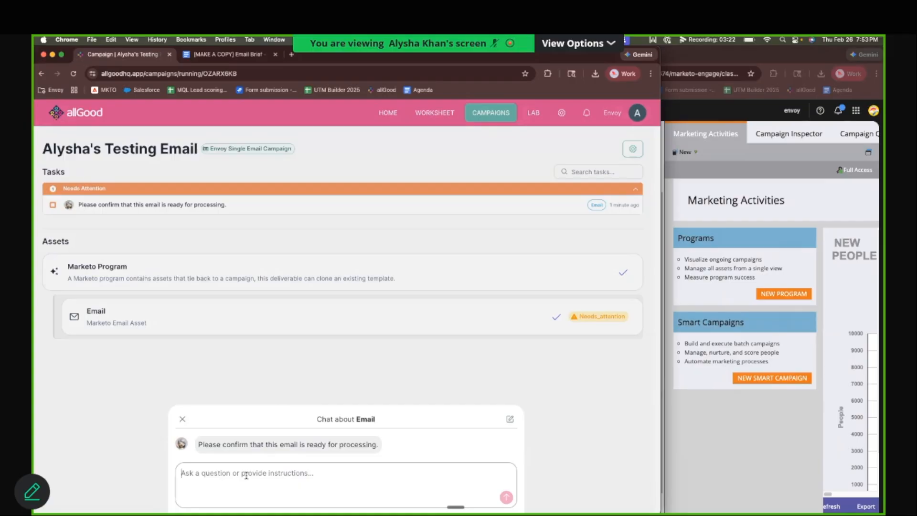
{"action": "type", "text": "This isready"}
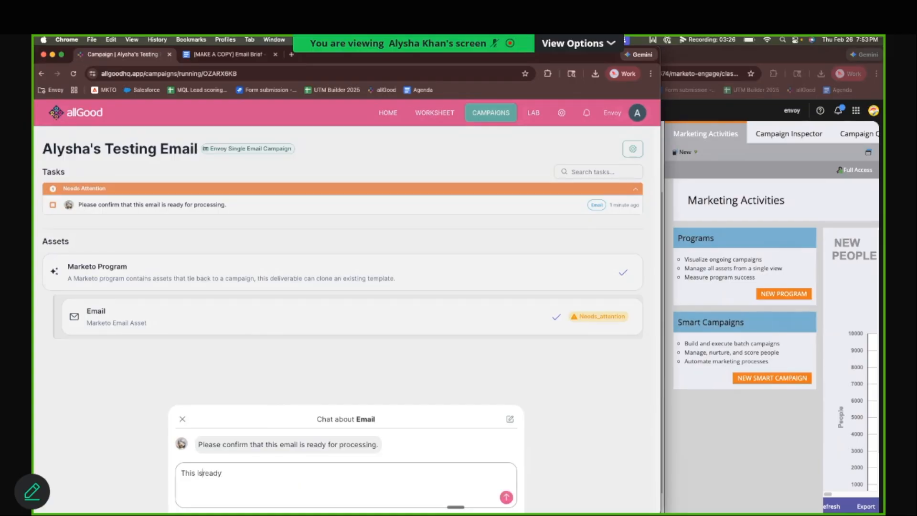
{"action": "key", "text": "Return"}
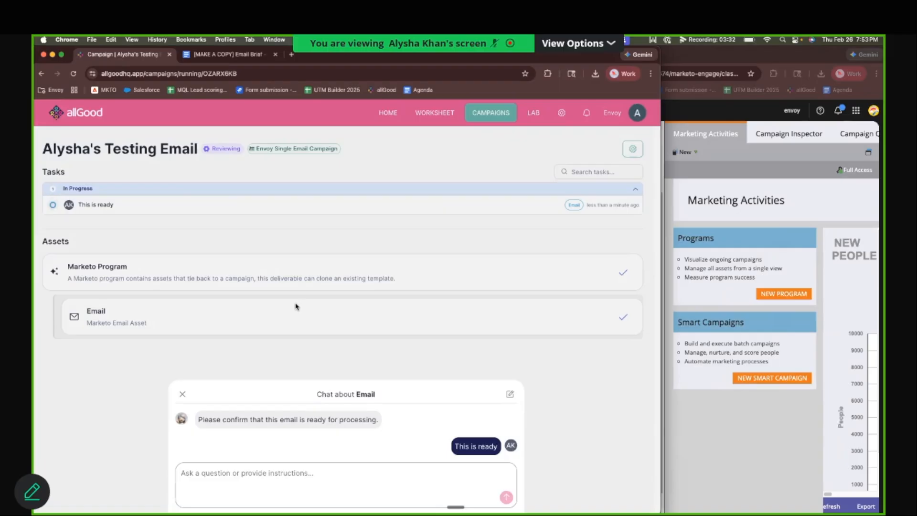
{"action": "left_click", "coordinate": [319, 361]}
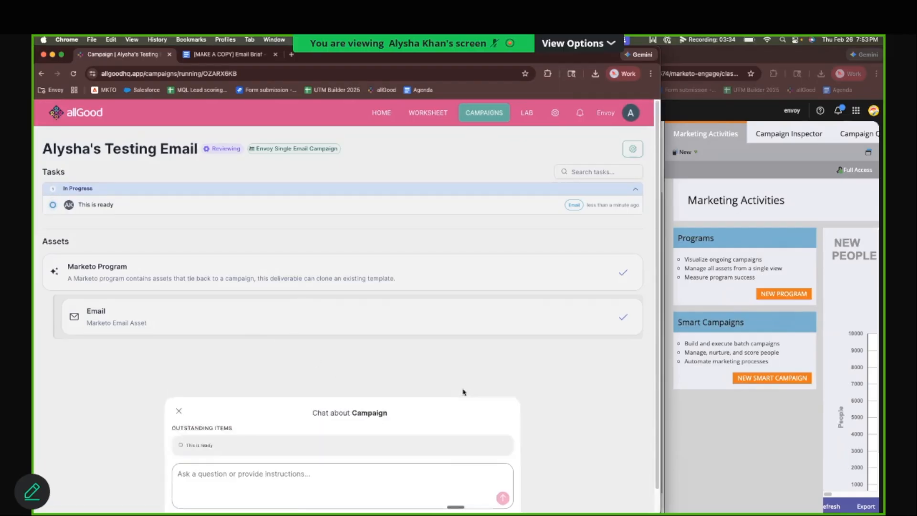
Step: Open the Email asset and examine its extracted content, from CTA and body copy to banner image, preheader and subject line
{"action": "left_click", "coordinate": [317, 320]}
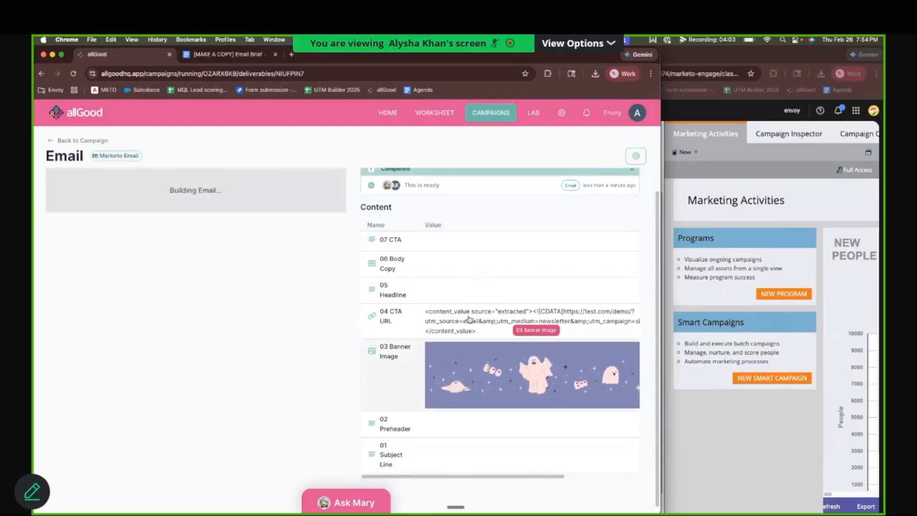
{"action": "scroll", "coordinate": [462, 363], "scroll_direction": "down", "scroll_amount": 5}
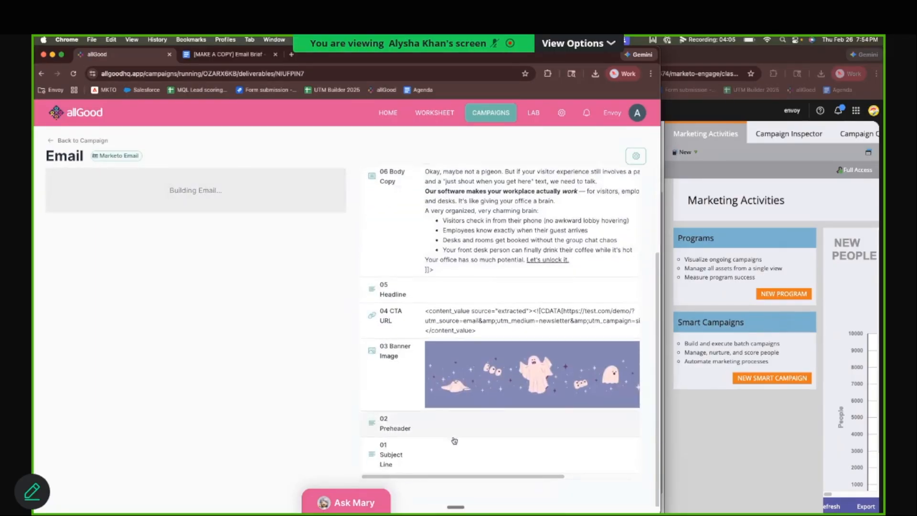
{"action": "scroll", "coordinate": [454, 441], "scroll_direction": "up", "scroll_amount": 4}
{"action": "scroll", "coordinate": [459, 328], "scroll_direction": "down", "scroll_amount": 4}
{"action": "scroll", "coordinate": [540, 467], "scroll_direction": "right", "scroll_amount": 3}
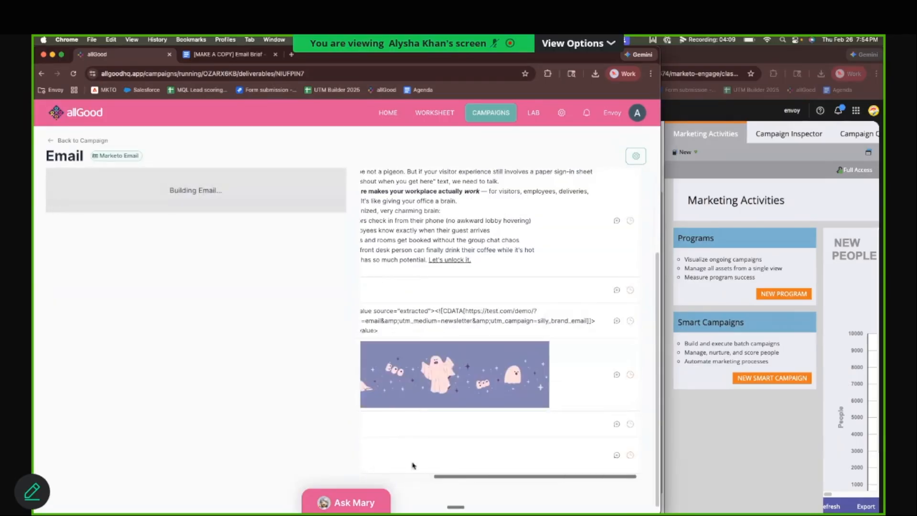
{"action": "scroll", "coordinate": [414, 466], "scroll_direction": "left", "scroll_amount": 3}
{"action": "scroll", "coordinate": [440, 322], "scroll_direction": "up", "scroll_amount": 4}
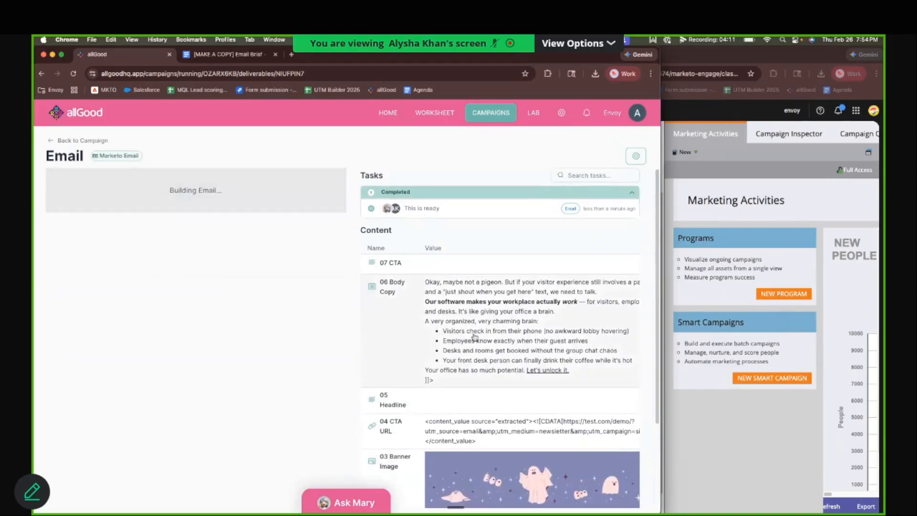
{"action": "scroll", "coordinate": [387, 347], "scroll_direction": "down", "scroll_amount": 3}
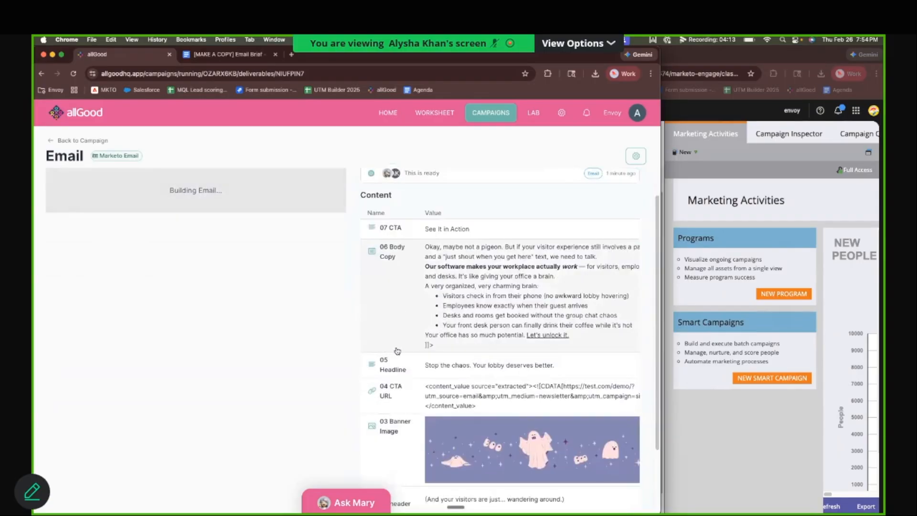
{"action": "scroll", "coordinate": [401, 310], "scroll_direction": "up", "scroll_amount": 3}
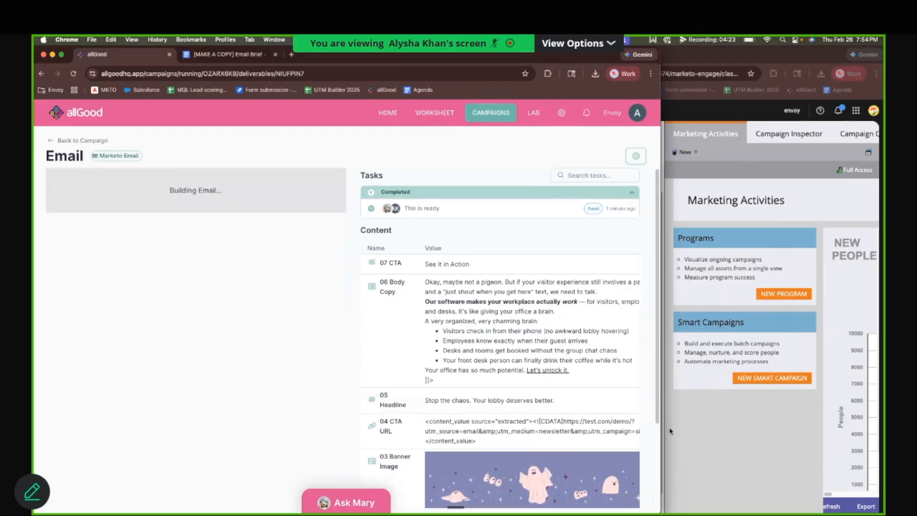
Step: Switch to Marketo Engage, check the local tokens of the Spooky Test program in _allGood Holding, and return to the allGood email page
{"action": "left_click", "coordinate": [711, 441]}
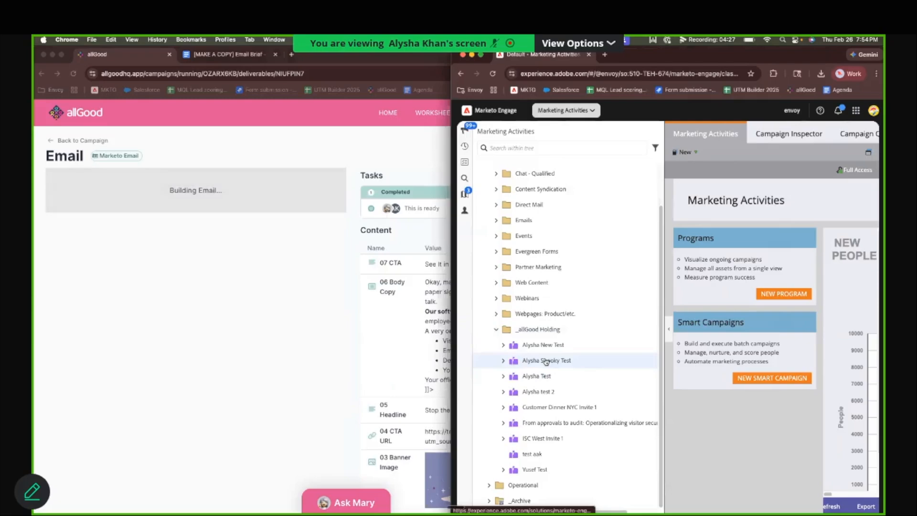
{"action": "left_click", "coordinate": [546, 362]}
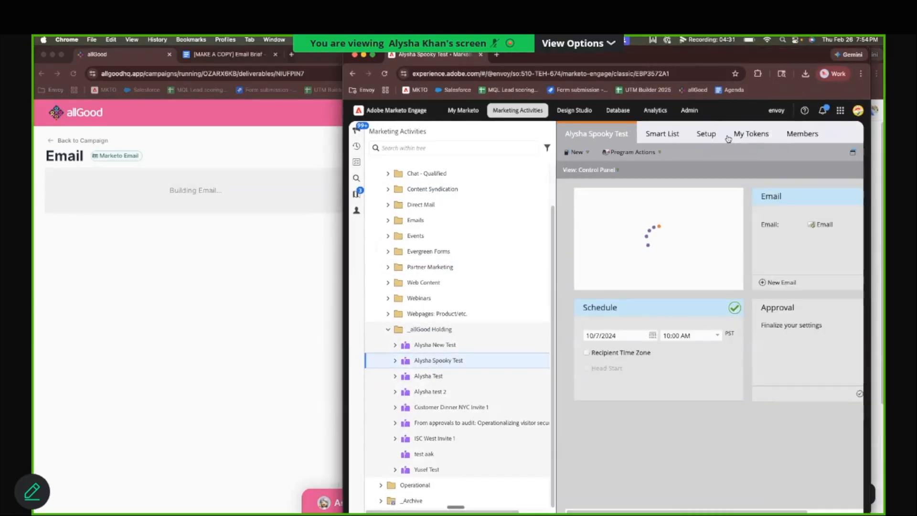
{"action": "left_click", "coordinate": [748, 138]}
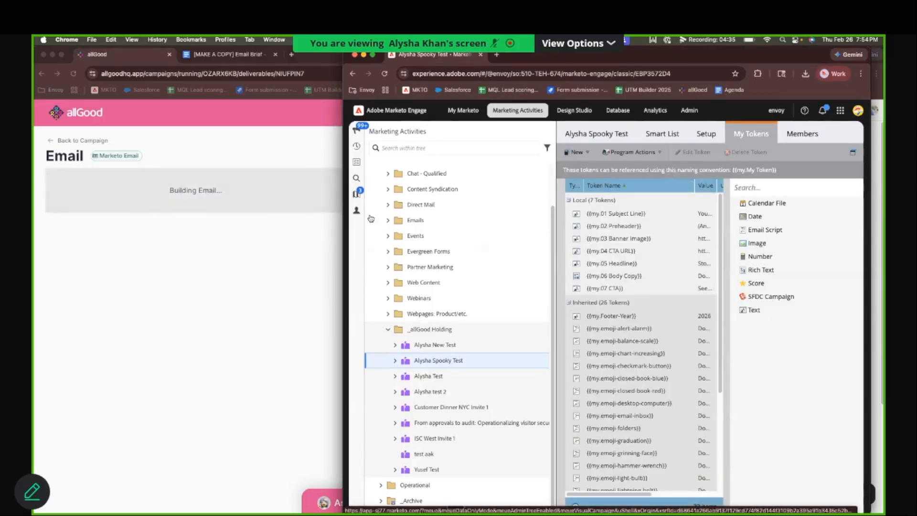
{"action": "left_click_drag", "start_coordinate": [343, 208], "coordinate": [147, 206]}
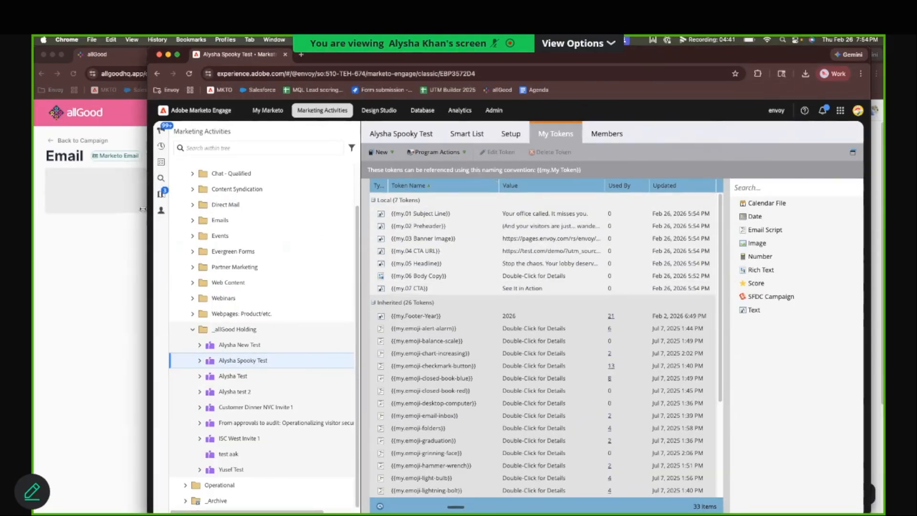
{"action": "left_click_drag", "start_coordinate": [147, 207], "coordinate": [451, 208]}
{"action": "left_click", "coordinate": [322, 282]}
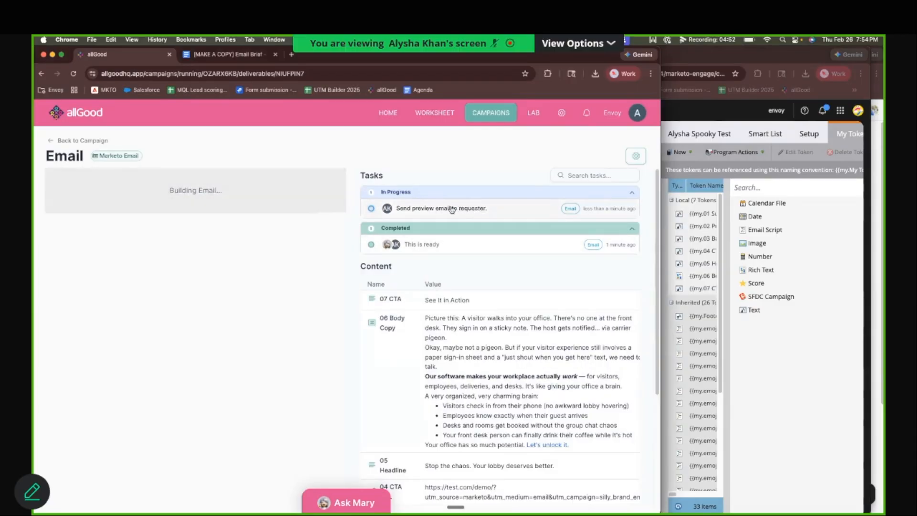
Step: Check the test email recipient in the brief's Mary Instructions, then return to the allGood email page to check the preview email task
{"action": "left_click", "coordinate": [230, 55]}
{"action": "scroll", "coordinate": [337, 238], "scroll_direction": "up", "scroll_amount": 4}
{"action": "left_click_drag", "start_coordinate": [382, 286], "coordinate": [302, 286]}
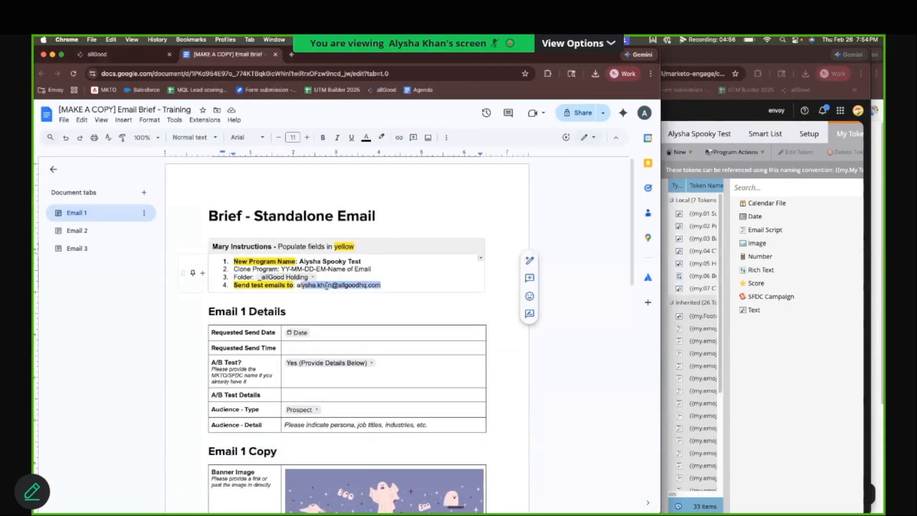
{"action": "mouse_move", "coordinate": [327, 286]}
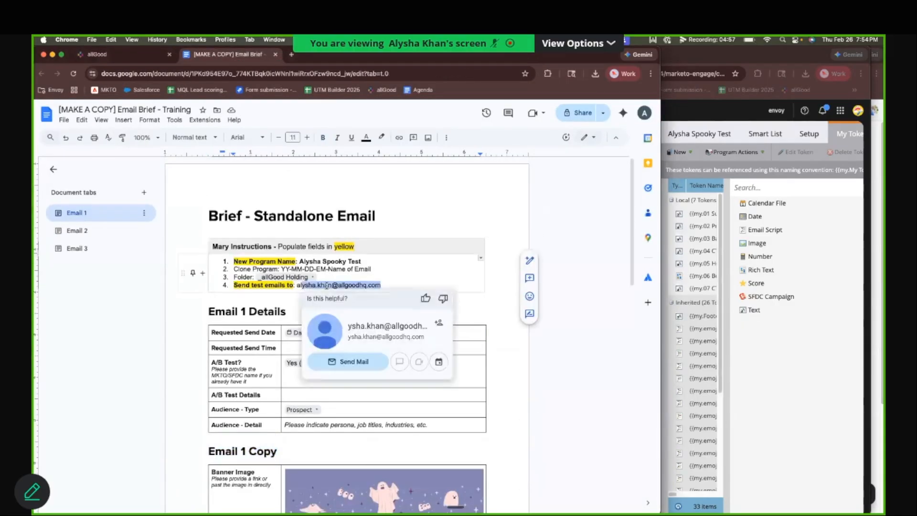
{"action": "left_click", "coordinate": [119, 55]}
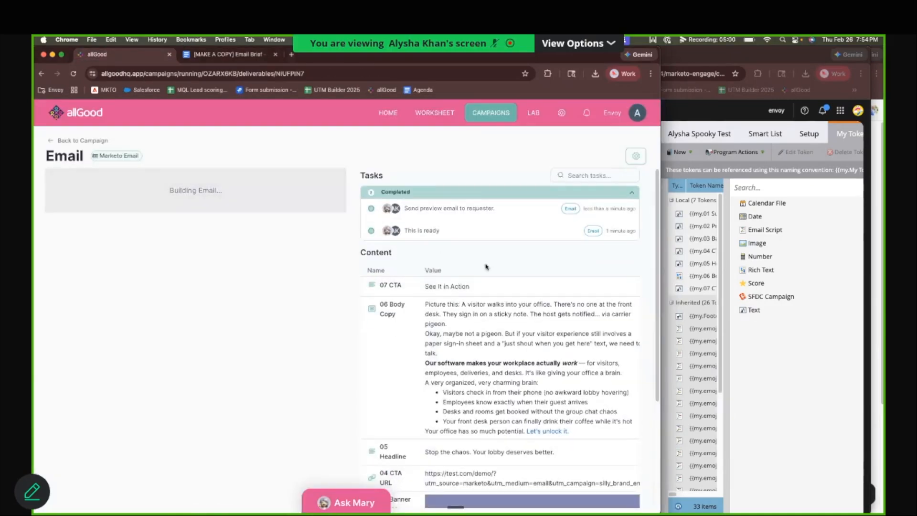